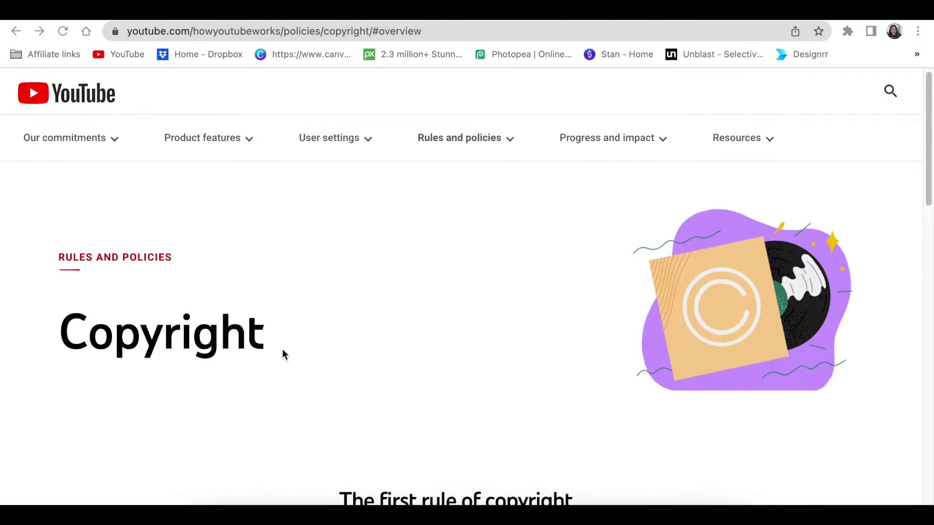
- Scroll down the channel dashboard to review latest-video performance and subscriber analytics
{"action": "scroll", "coordinate": [283, 349], "scroll_direction": "down", "scroll_amount": 4}
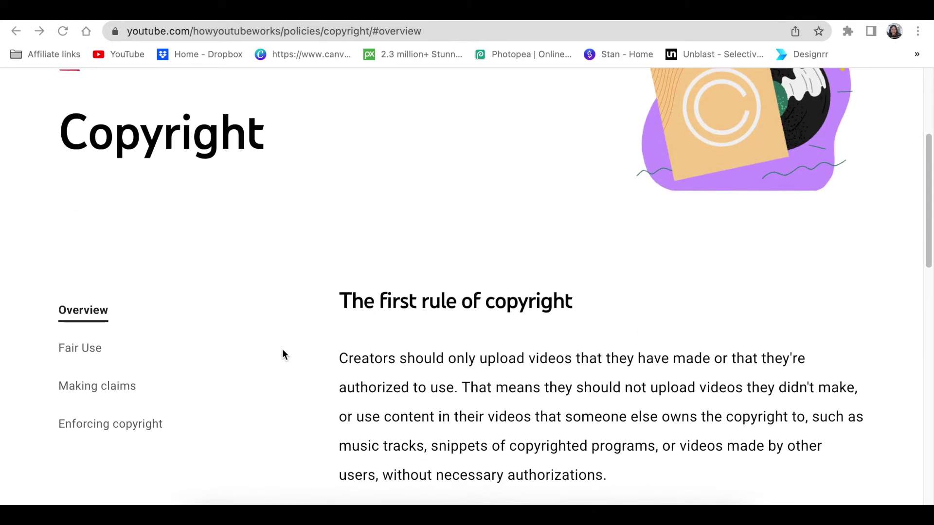
{"action": "scroll", "coordinate": [283, 350], "scroll_direction": "down", "scroll_amount": 1}
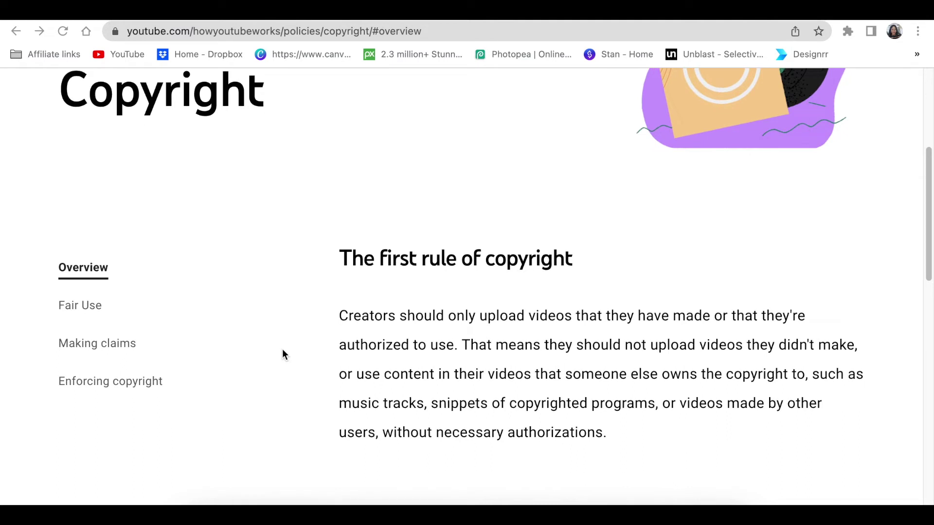
{"action": "scroll", "coordinate": [283, 354], "scroll_direction": "down", "scroll_amount": 1}
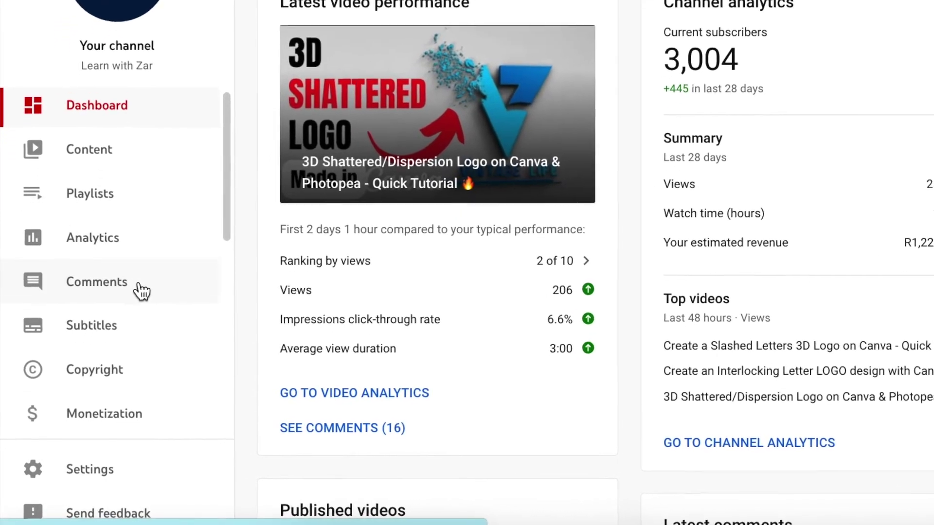
- Go to Channel copyright to see the one video matching 100% of the channel's video
{"action": "scroll", "coordinate": [131, 311], "scroll_direction": "down", "scroll_amount": 2}
{"action": "left_click", "coordinate": [117, 321]}
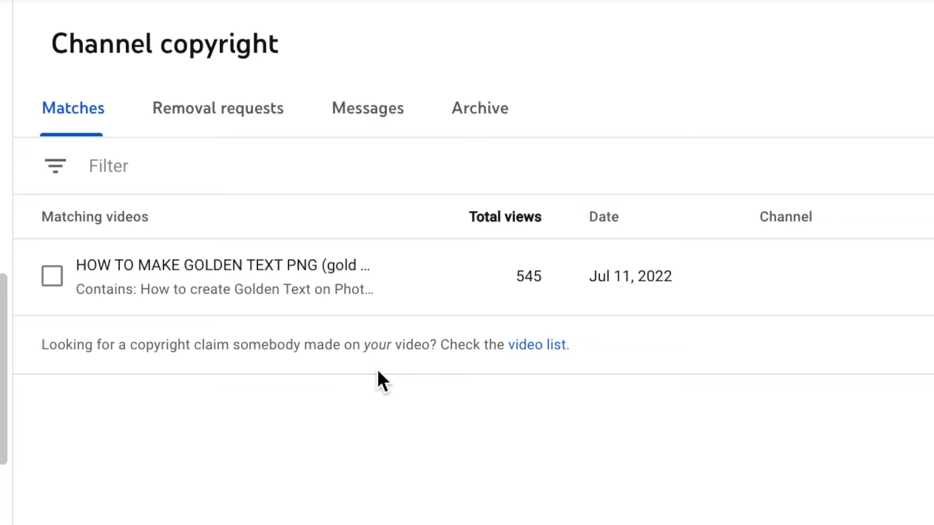
{"action": "left_click", "coordinate": [538, 346]}
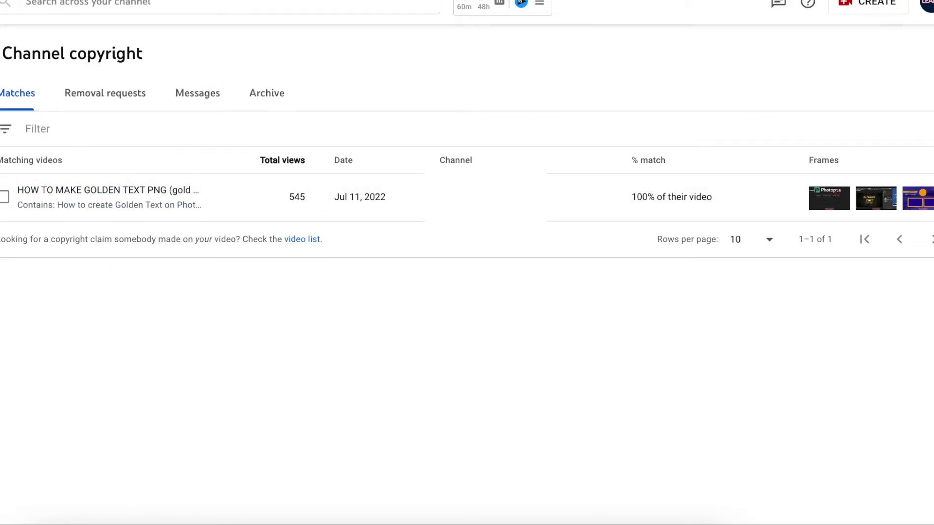
{"action": "mouse_move", "coordinate": [467, 276]}
{"action": "mouse_move", "coordinate": [467, 177]}
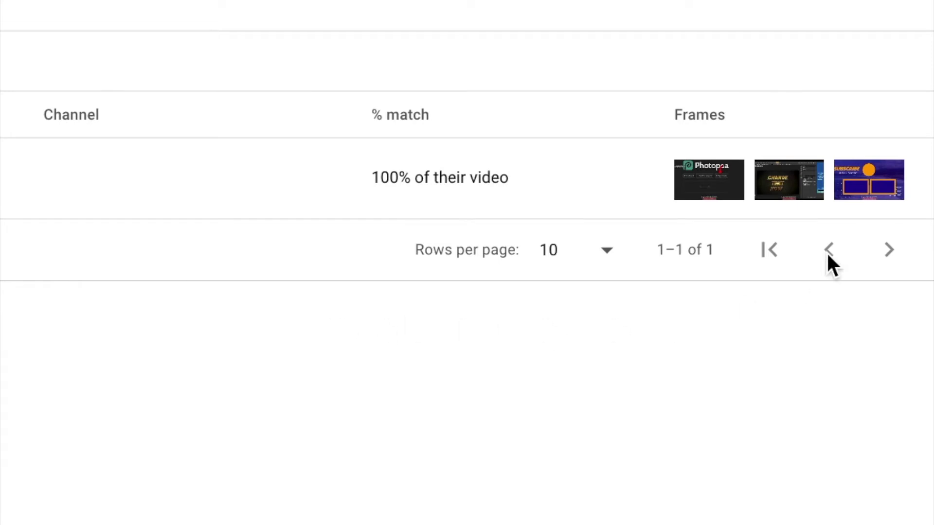
{"action": "mouse_move", "coordinate": [815, 178]}
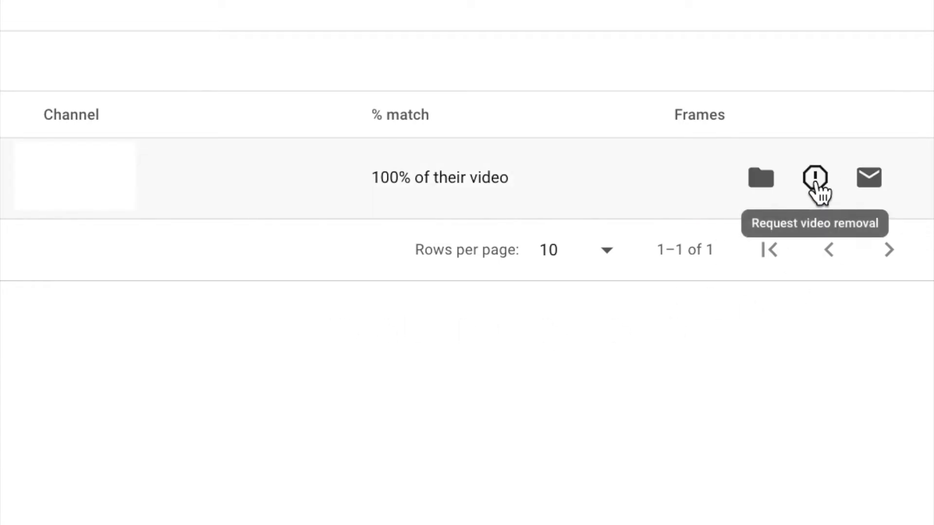
- Request removal of the matching golden-text video, working through the owner details, options and agreements
{"action": "left_click", "coordinate": [816, 184]}
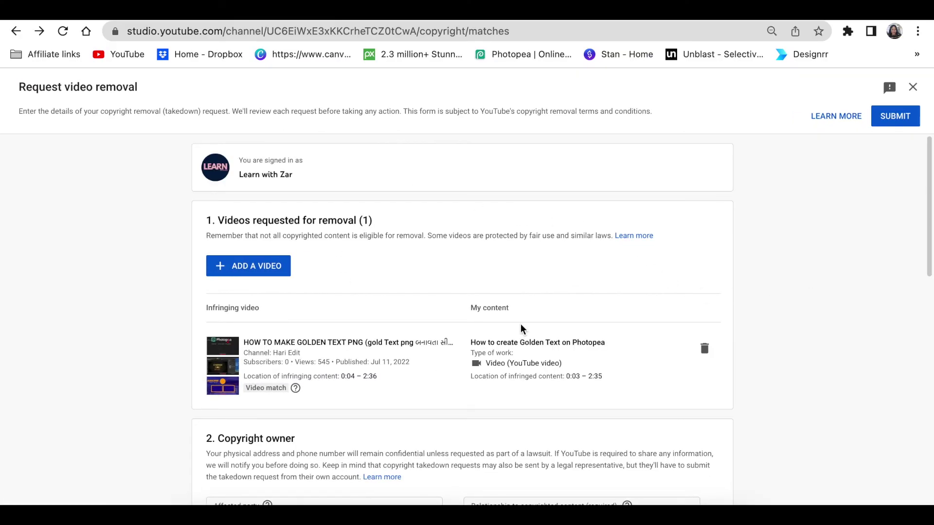
{"action": "scroll", "coordinate": [521, 329], "scroll_direction": "down", "scroll_amount": 1}
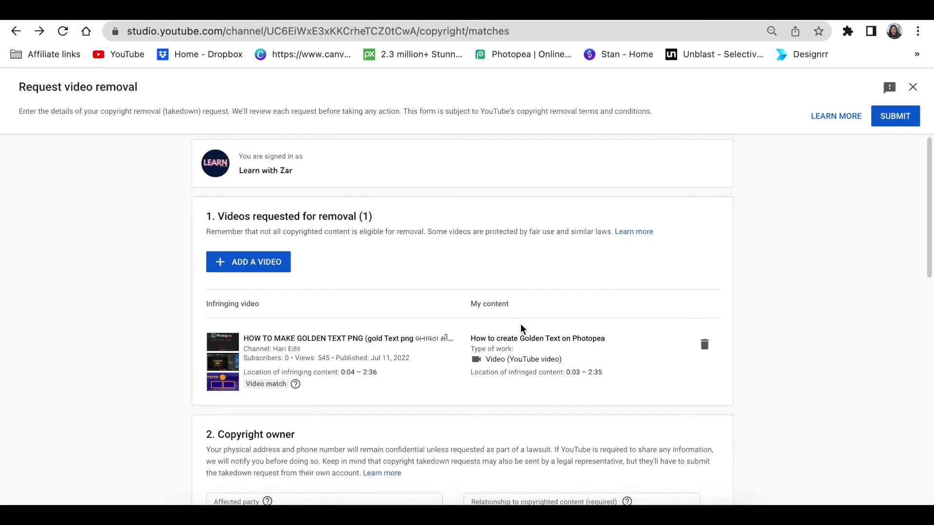
{"action": "scroll", "coordinate": [521, 330], "scroll_direction": "down", "scroll_amount": 1}
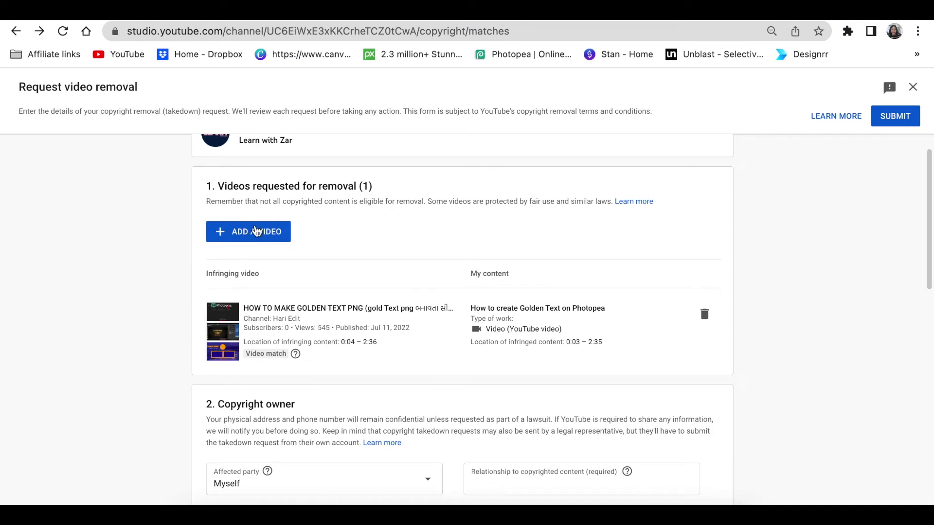
{"action": "scroll", "coordinate": [513, 243], "scroll_direction": "down", "scroll_amount": 2}
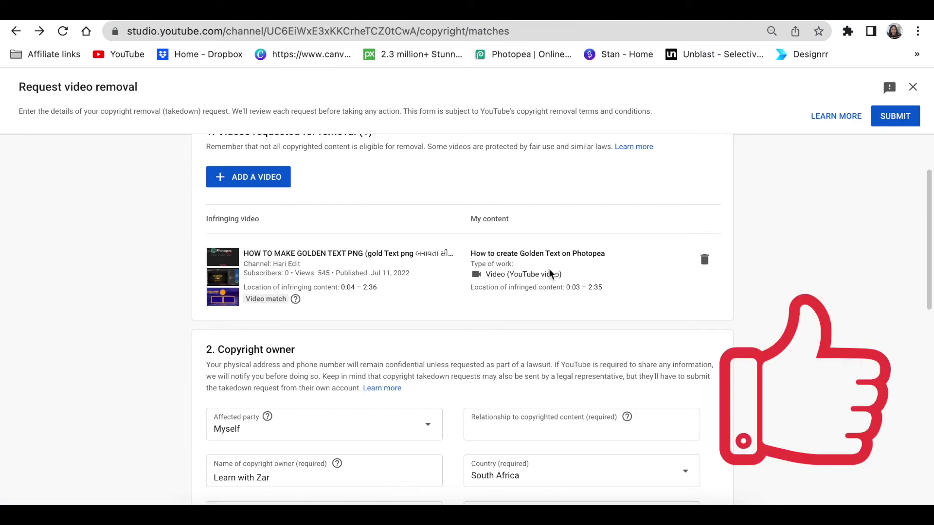
{"action": "scroll", "coordinate": [549, 274], "scroll_direction": "down", "scroll_amount": 5}
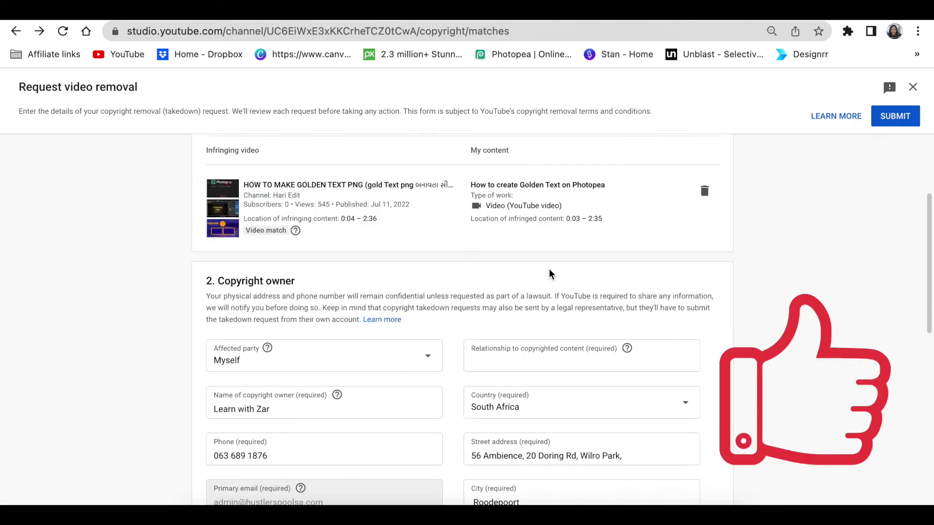
{"action": "scroll", "coordinate": [328, 419], "scroll_direction": "down", "scroll_amount": 3}
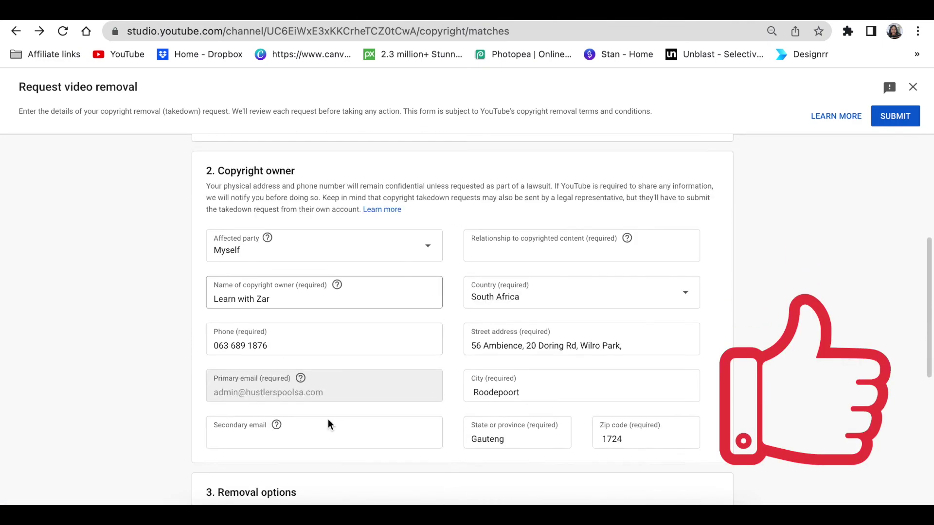
{"action": "scroll", "coordinate": [379, 354], "scroll_direction": "down", "scroll_amount": 3}
{"action": "scroll", "coordinate": [388, 363], "scroll_direction": "down", "scroll_amount": 10}
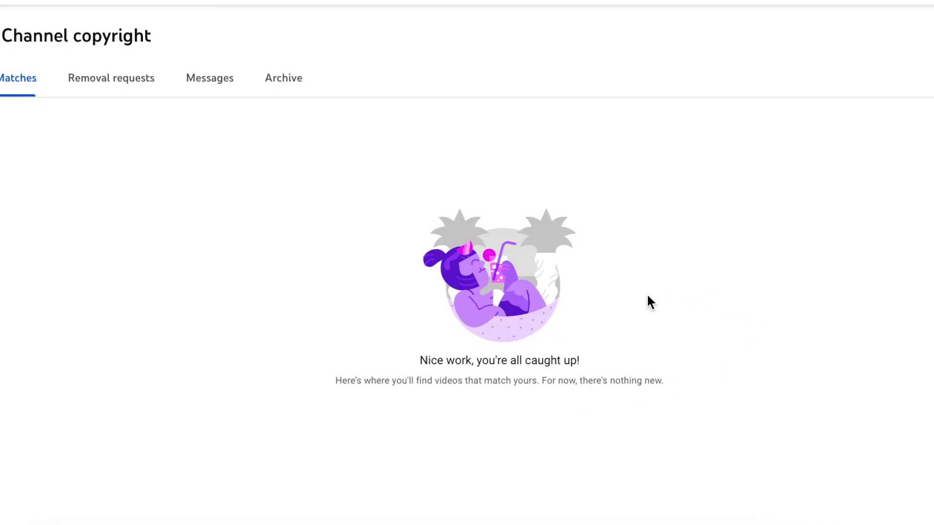
- Show the Removal requests list, where the Jul 18, 2022 golden-text request is under review
{"action": "left_click", "coordinate": [97, 82]}
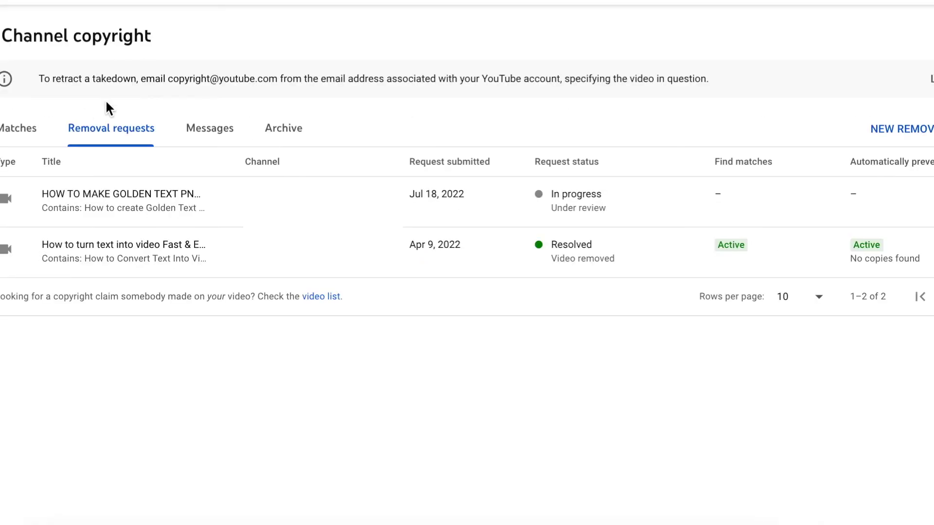